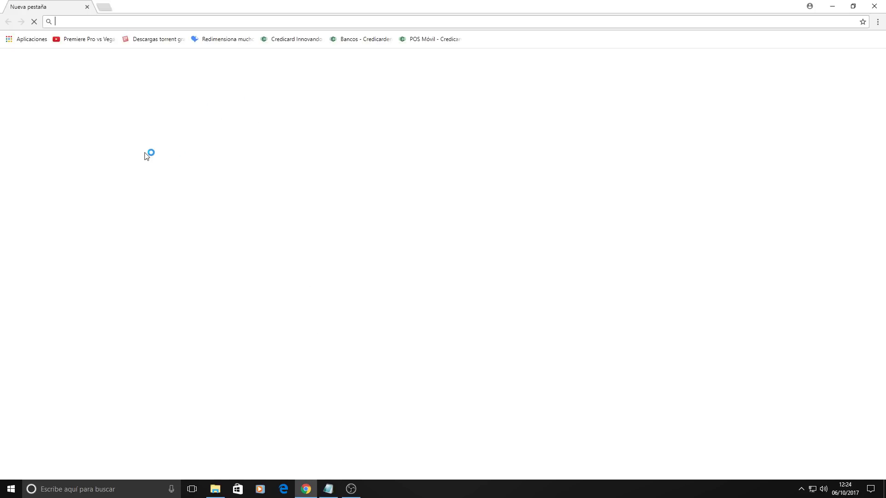
Step: Open the copied clkmein.com link in the browser and continue past the Shorte.st ad to the MEGA download page
{"action": "right_click", "coordinate": [91, 22]}
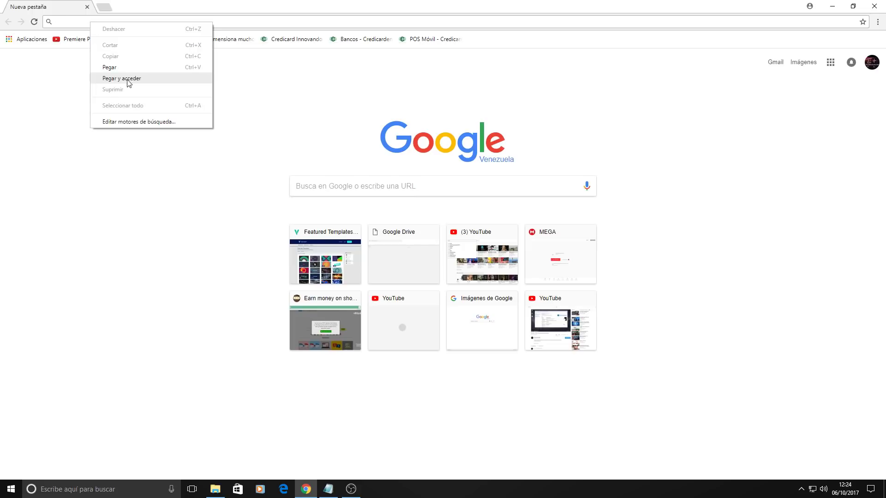
{"action": "left_click", "coordinate": [121, 79]}
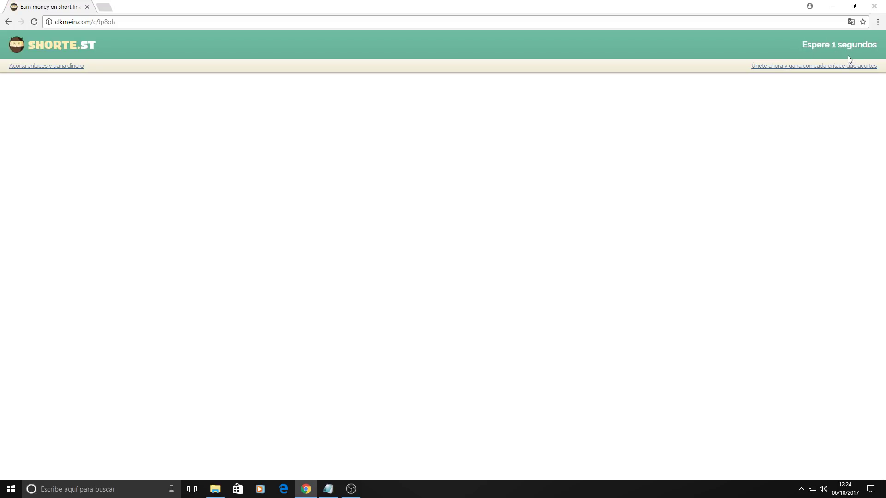
{"action": "left_click", "coordinate": [835, 47]}
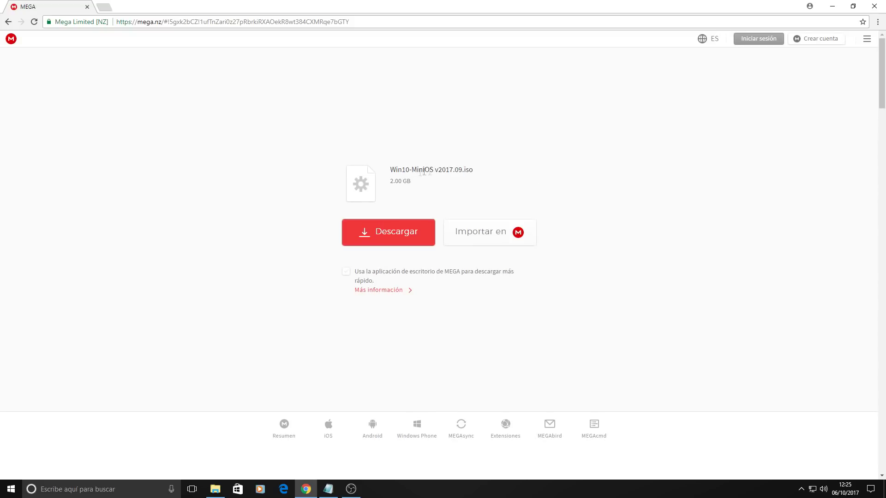
Step: Examine the file name Win10-MiniOS v2017.09.iso on the MEGA page and minimize the browser
{"action": "left_click_drag", "start_coordinate": [404, 168], "coordinate": [464, 173]}
{"action": "left_click", "coordinate": [471, 173]}
{"action": "left_click", "coordinate": [466, 189]}
{"action": "left_click", "coordinate": [833, 7]}
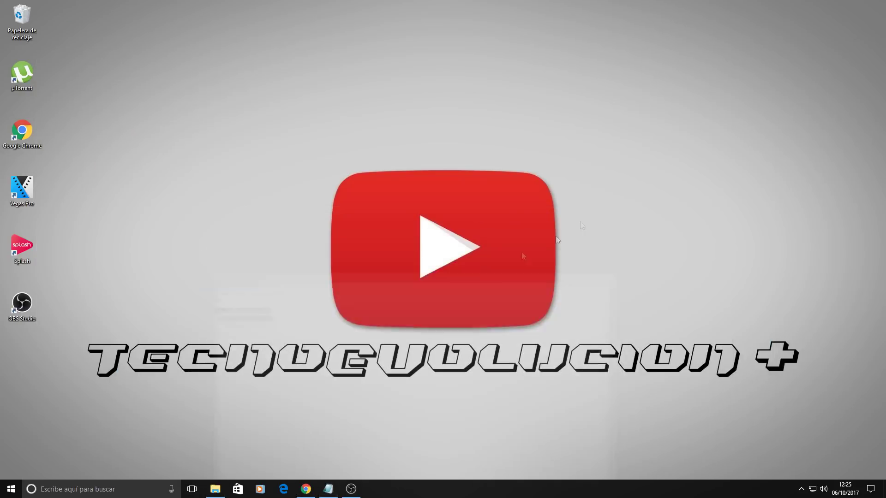
{"action": "left_click", "coordinate": [719, 97]}
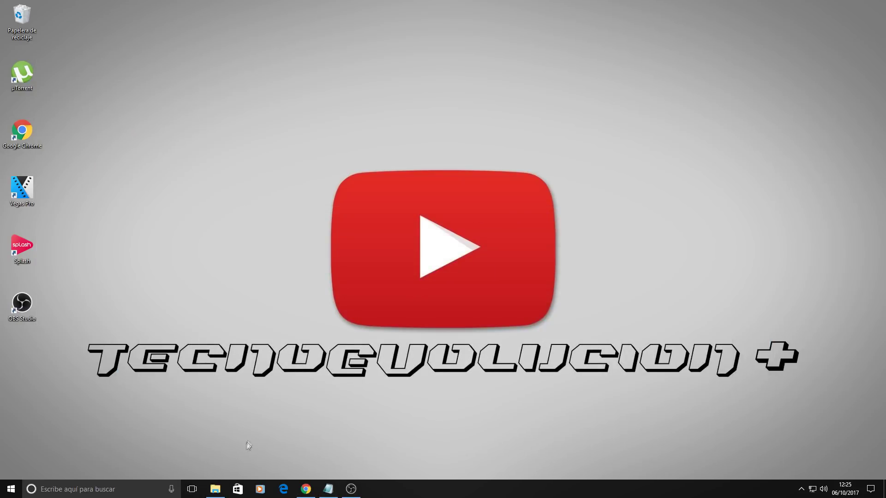
Step: Open the Win10-MiniOS v2017.09 image from the Windows 10 Mini OS folder in WinRAR and dismiss the licence reminder
{"action": "left_click", "coordinate": [215, 489]}
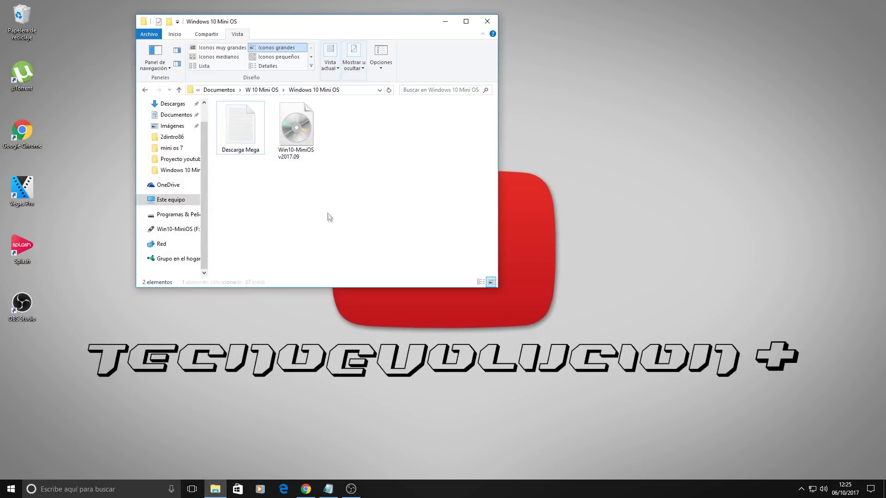
{"action": "left_click_drag", "start_coordinate": [353, 170], "coordinate": [323, 157]}
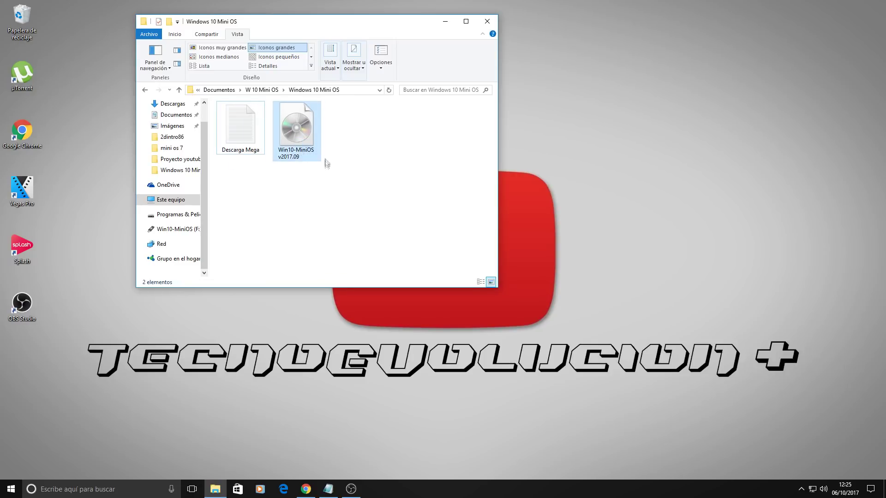
{"action": "right_click", "coordinate": [297, 130]}
{"action": "left_click", "coordinate": [262, 208]}
{"action": "right_click", "coordinate": [289, 134]}
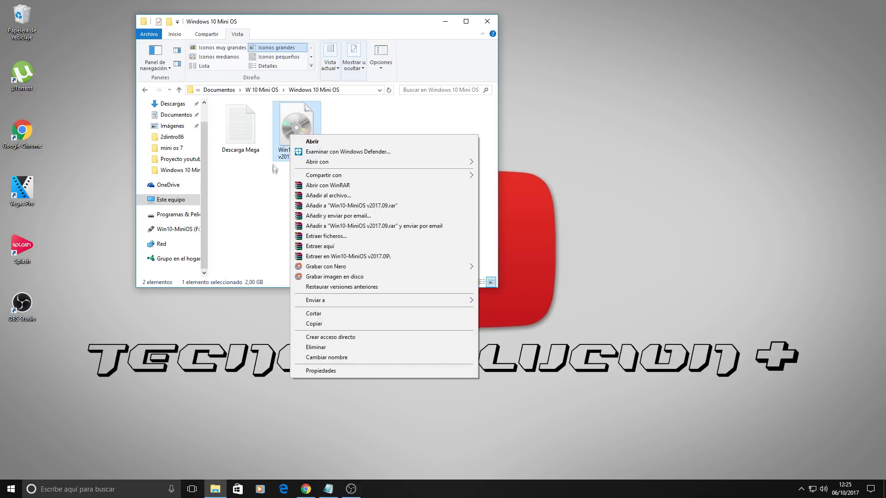
{"action": "mouse_move", "coordinate": [333, 162]}
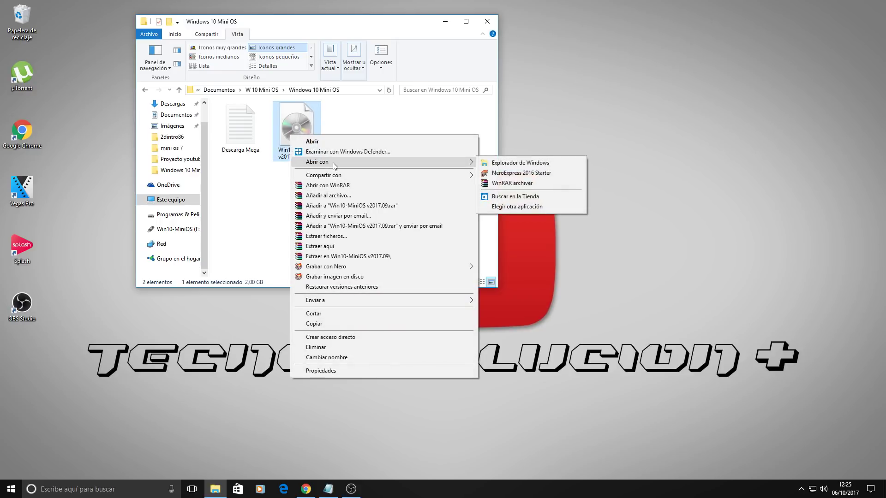
{"action": "left_click", "coordinate": [358, 185]}
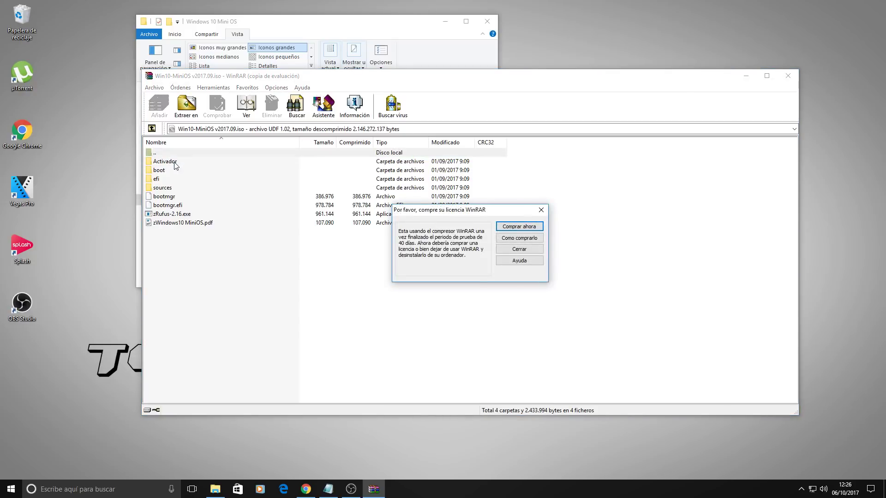
{"action": "left_click", "coordinate": [541, 211]}
Step: Inspect the Activador folder and the root files of the ISO archive, and close the archive
{"action": "double_click", "coordinate": [171, 161]}
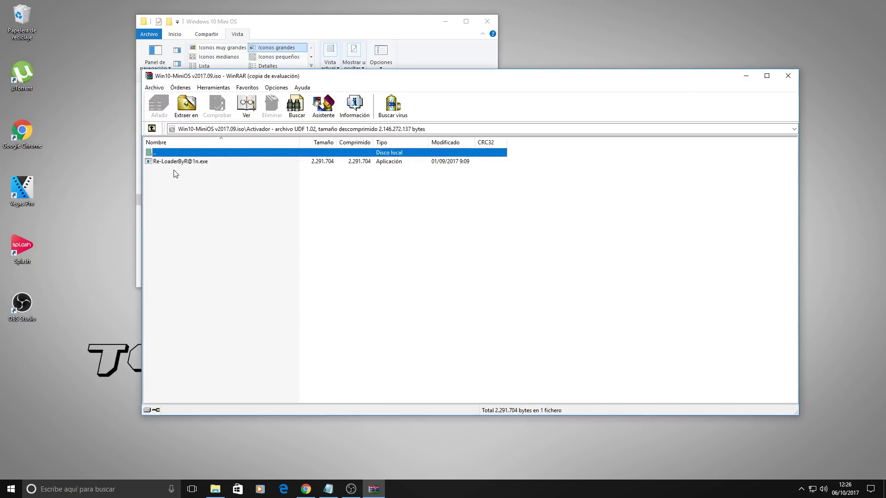
{"action": "left_click", "coordinate": [175, 163]}
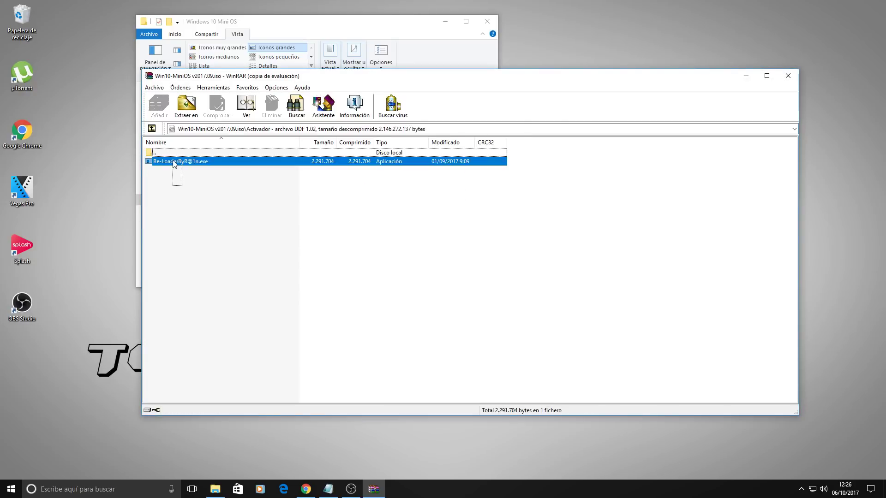
{"action": "left_click", "coordinate": [199, 196]}
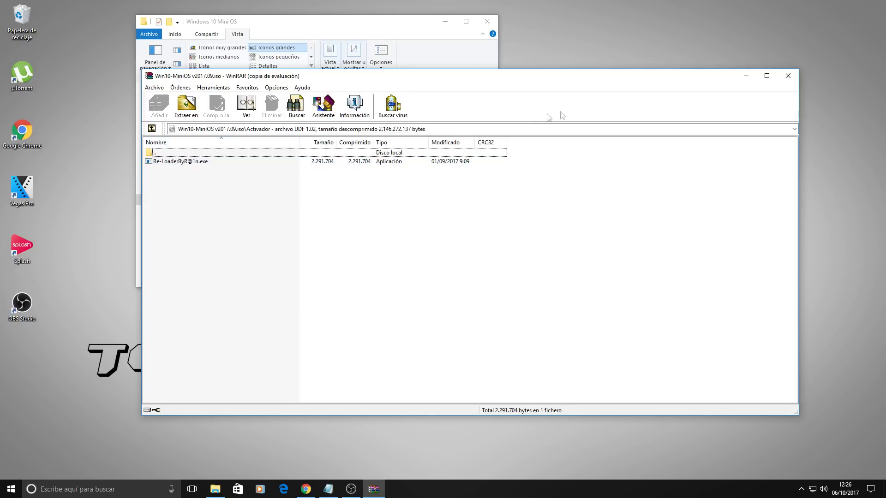
{"action": "double_click", "coordinate": [148, 154]}
{"action": "left_click_drag", "start_coordinate": [182, 260], "coordinate": [183, 169]}
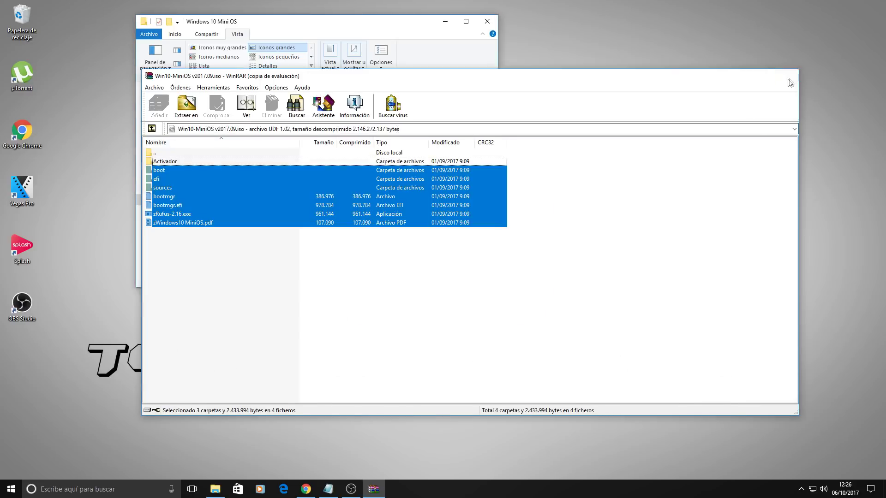
{"action": "left_click", "coordinate": [788, 76]}
{"action": "left_click", "coordinate": [395, 229]}
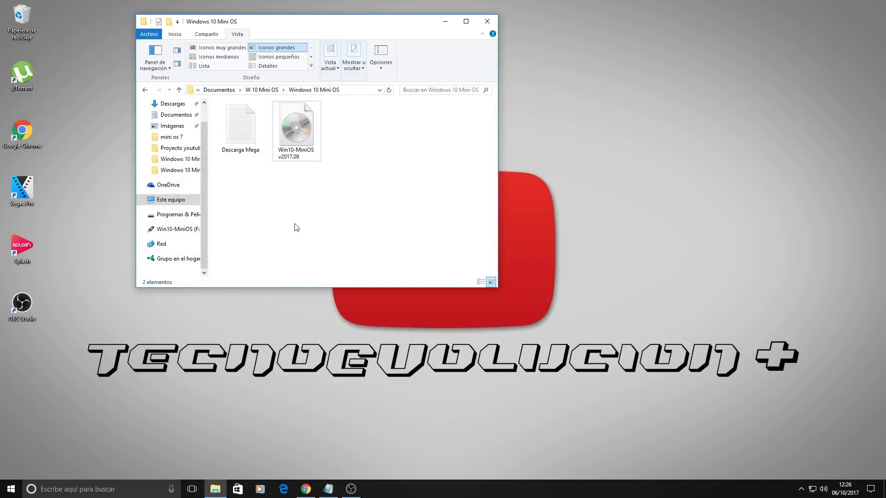
Step: Show Este equipo in a maximized window and check the capacity of the Win10-MiniOS (F:) USB drive
{"action": "left_click", "coordinate": [171, 200]}
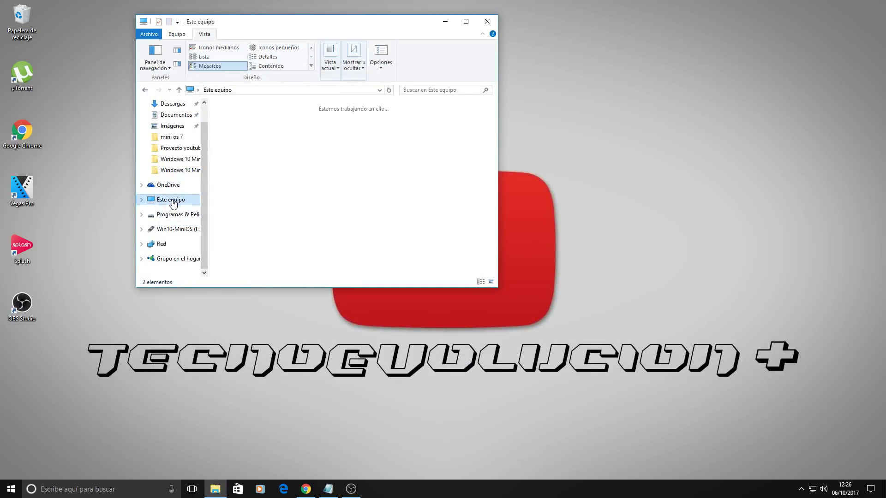
{"action": "left_click", "coordinate": [466, 21]}
{"action": "left_click_drag", "start_coordinate": [611, 144], "coordinate": [535, 150]}
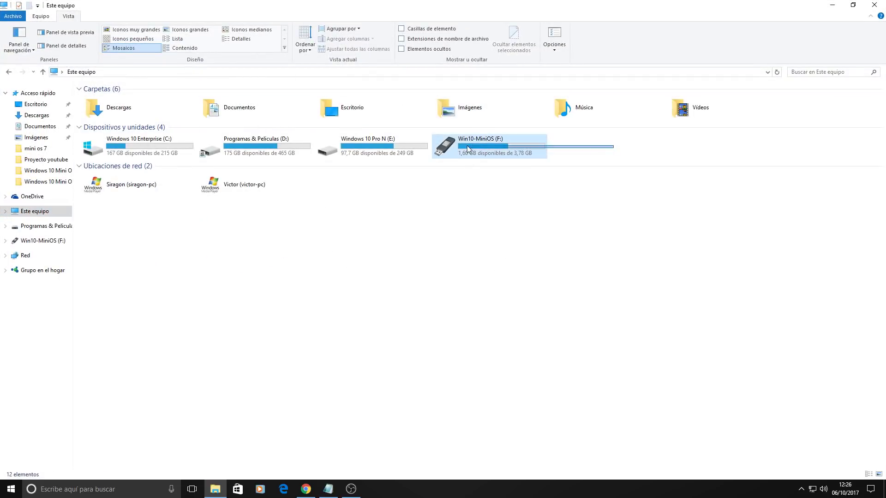
{"action": "left_click", "coordinate": [620, 149]}
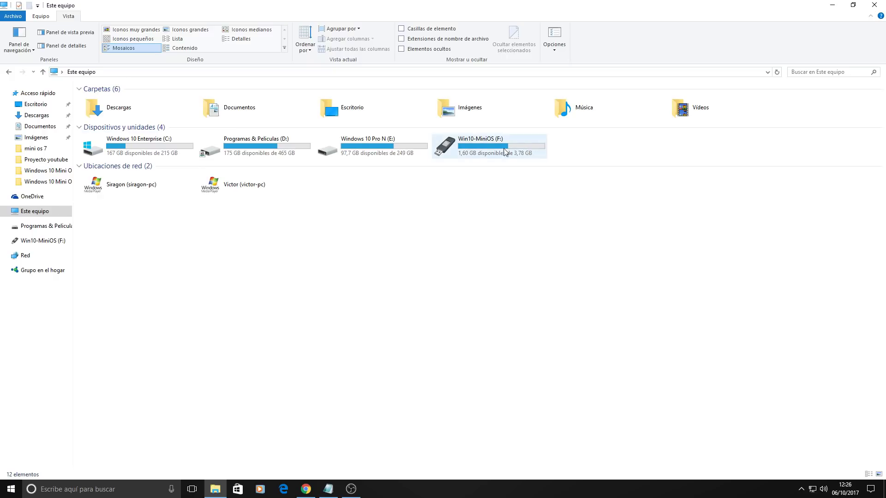
{"action": "mouse_move", "coordinate": [497, 155]}
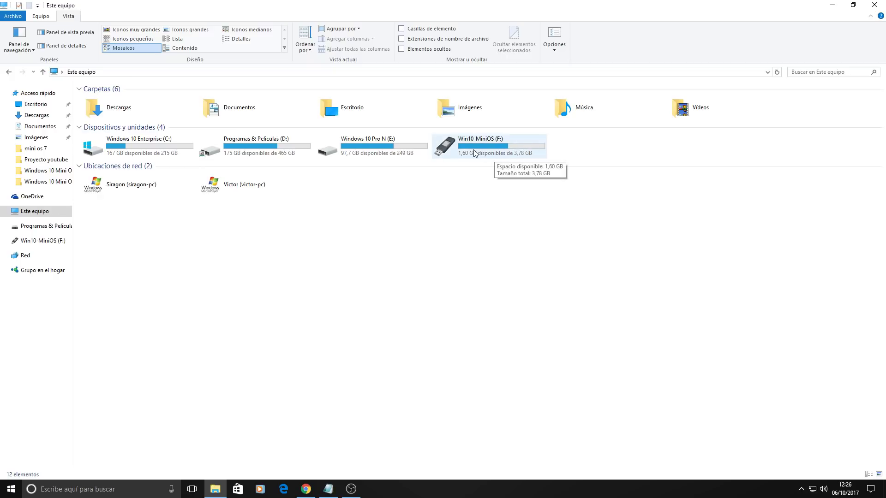
Step: Review the files on the Win10-MiniOS (F:) drive, return to Este equipo and close the window
{"action": "double_click", "coordinate": [475, 154]}
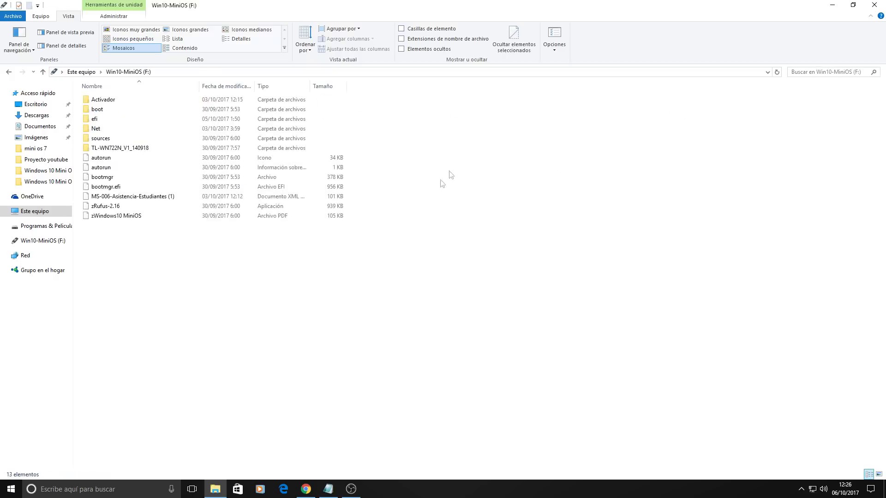
{"action": "left_click_drag", "start_coordinate": [179, 284], "coordinate": [118, 181]}
{"action": "left_click", "coordinate": [119, 271]}
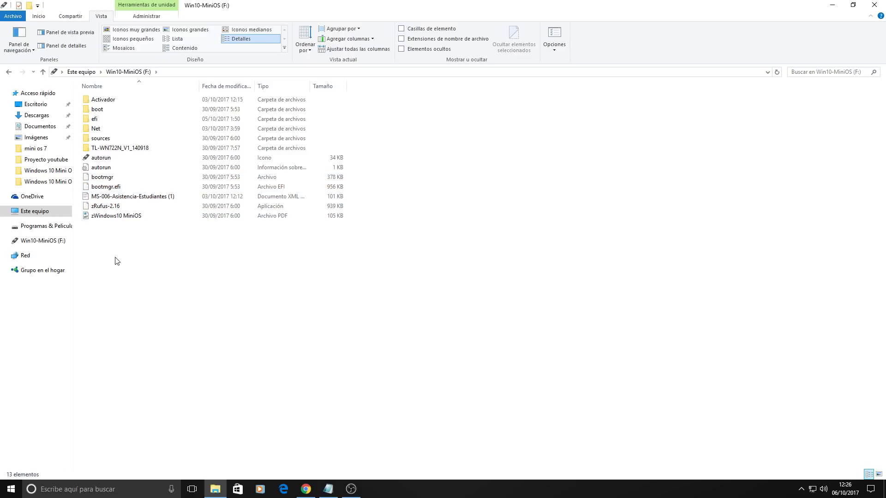
{"action": "mouse_move", "coordinate": [128, 256]}
{"action": "left_mouse_down"}
{"action": "mouse_move", "coordinate": [106, 159]}
{"action": "mouse_move", "coordinate": [125, 253]}
{"action": "left_mouse_up"}
{"action": "left_click", "coordinate": [8, 72]}
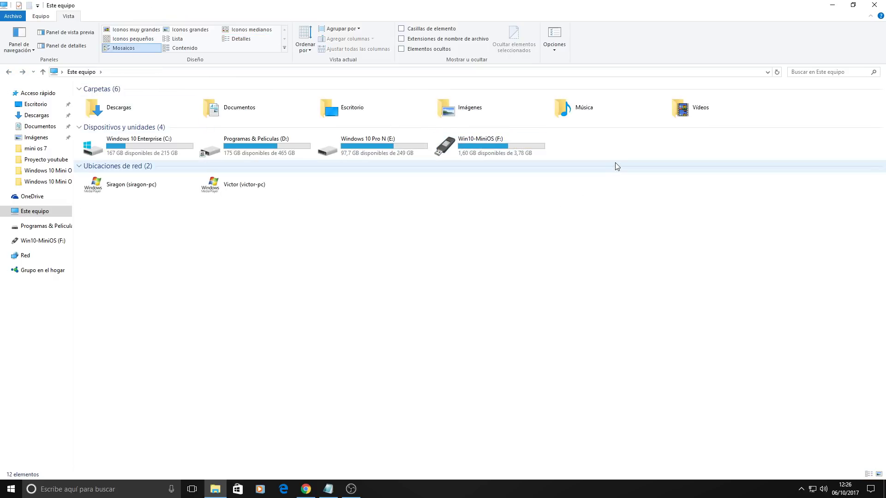
{"action": "left_click", "coordinate": [873, 4]}
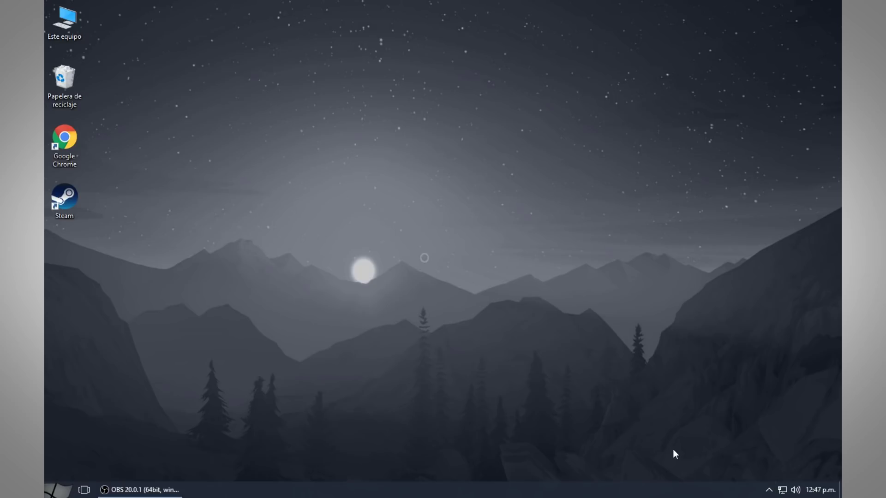
{"action": "right_click", "coordinate": [276, 310]}
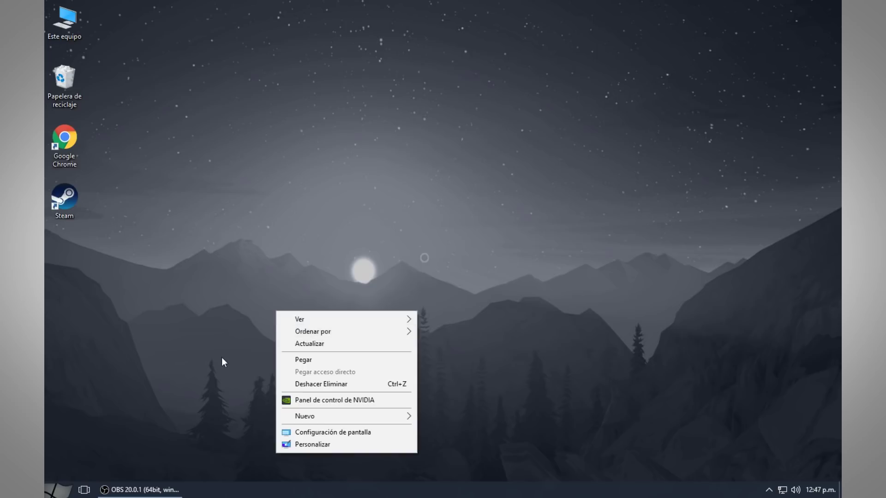
{"action": "left_click", "coordinate": [221, 358]}
{"action": "right_click", "coordinate": [248, 340]}
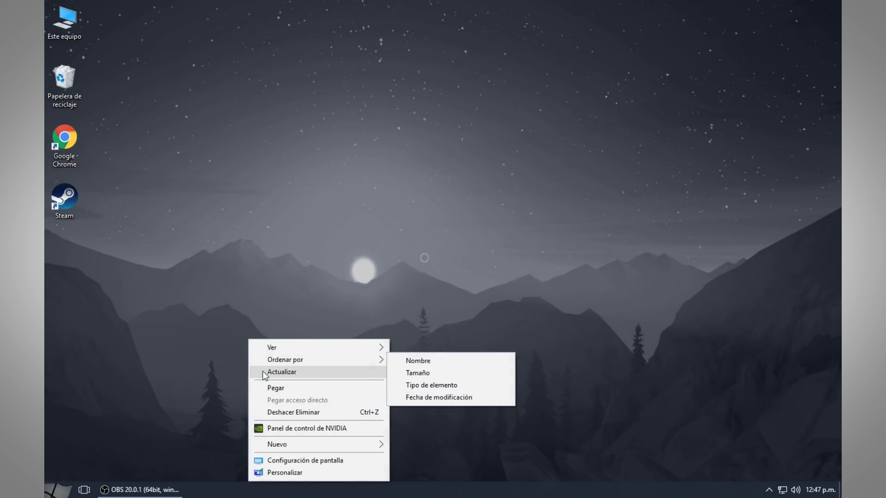
Step: View the system properties of Este equipo, including Windows edition, hardware and activation, and close the window
{"action": "key", "text": "super"}
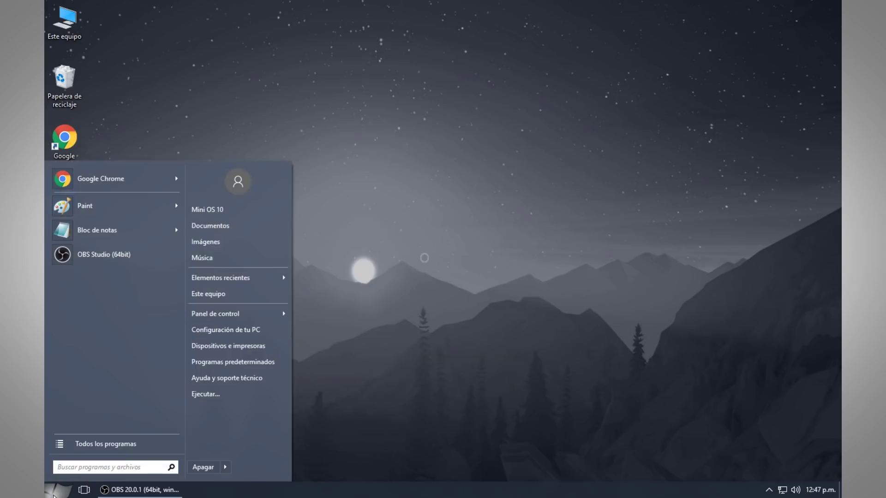
{"action": "right_click", "coordinate": [214, 292]}
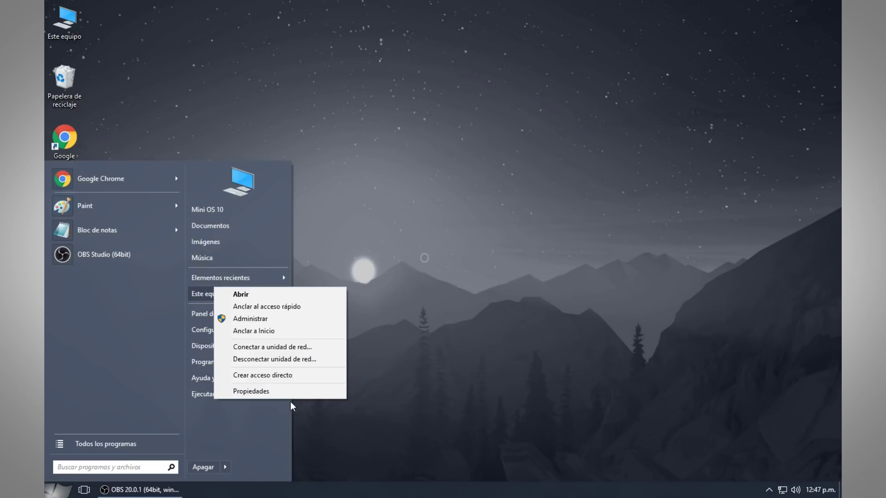
{"action": "left_click", "coordinate": [251, 391]}
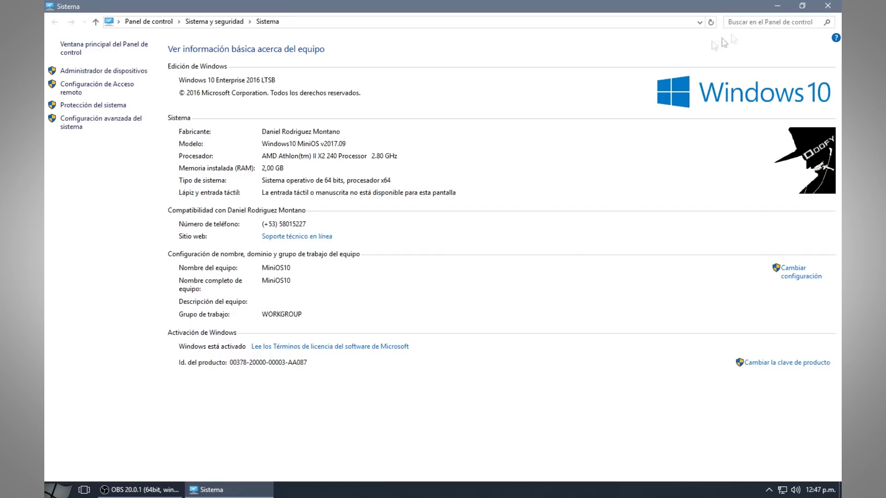
{"action": "left_click", "coordinate": [826, 6]}
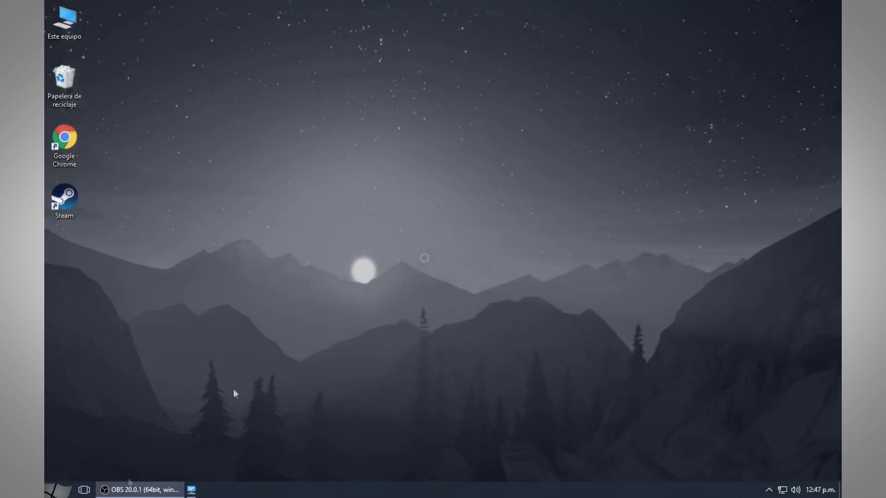
Step: Look over the Start menu's folders and its Panel de control entry, and dismiss it
{"action": "left_click", "coordinate": [47, 495]}
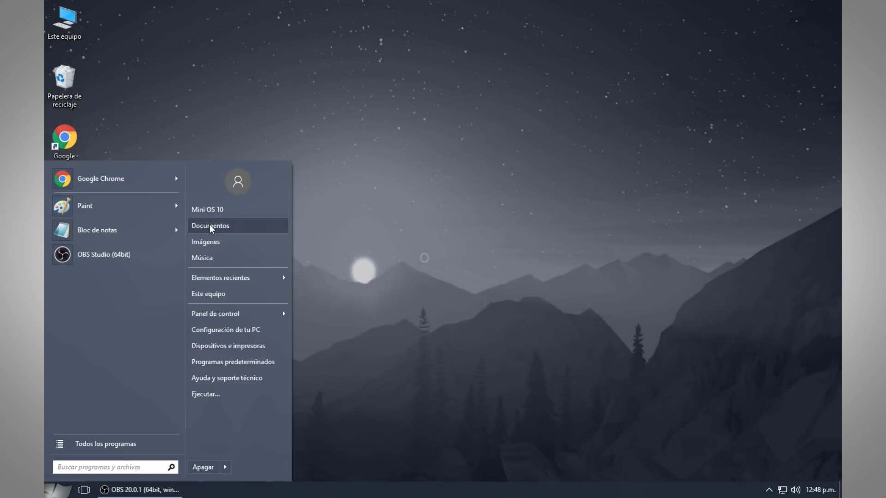
{"action": "mouse_move", "coordinate": [252, 317]}
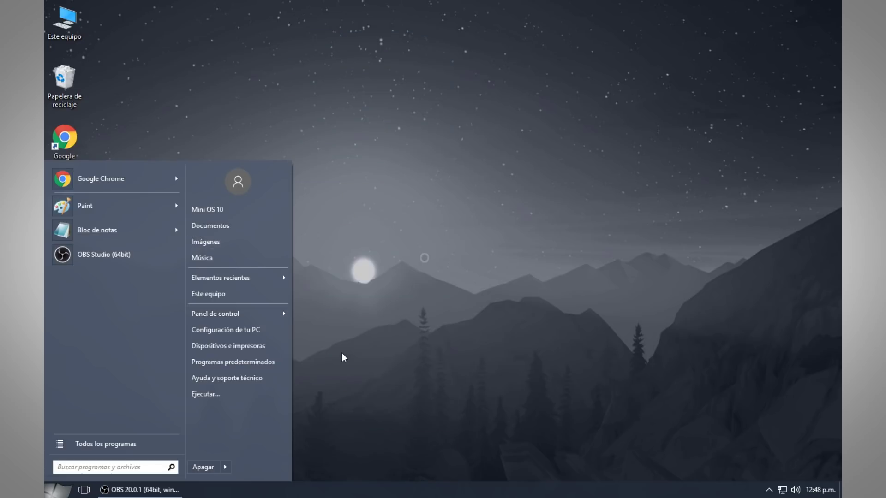
{"action": "left_click", "coordinate": [342, 353]}
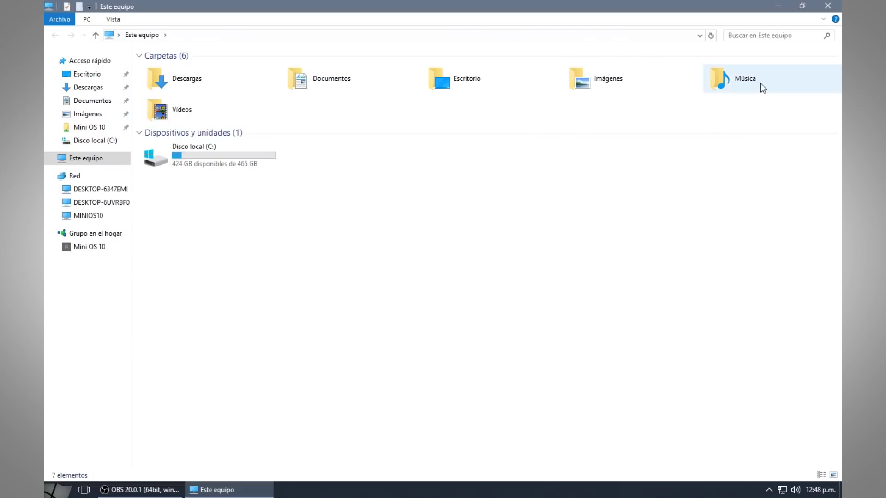
Step: Close the Este equipo window and bring up the Start menu to view the Apagar option
{"action": "key", "text": "alt+F4"}
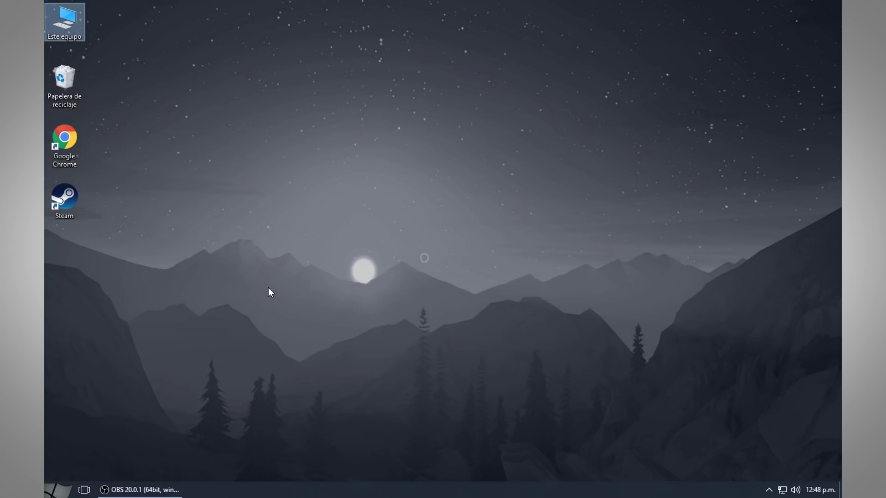
{"action": "key", "text": "super"}
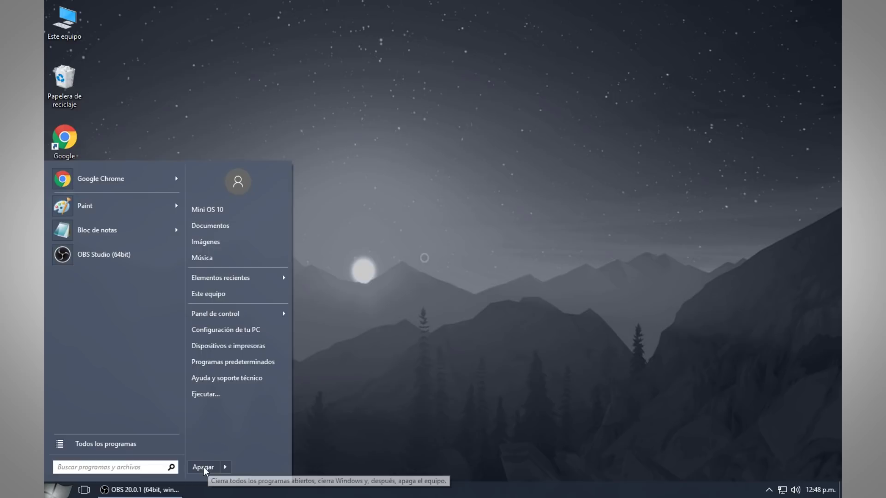